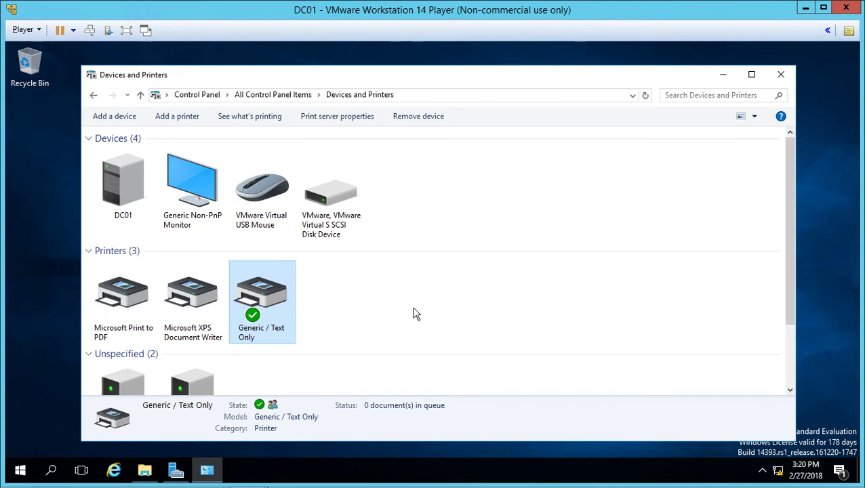
Open the Generic / Text Only printer's properties and show its Security tab
{"action": "right_click", "coordinate": [278, 293]}
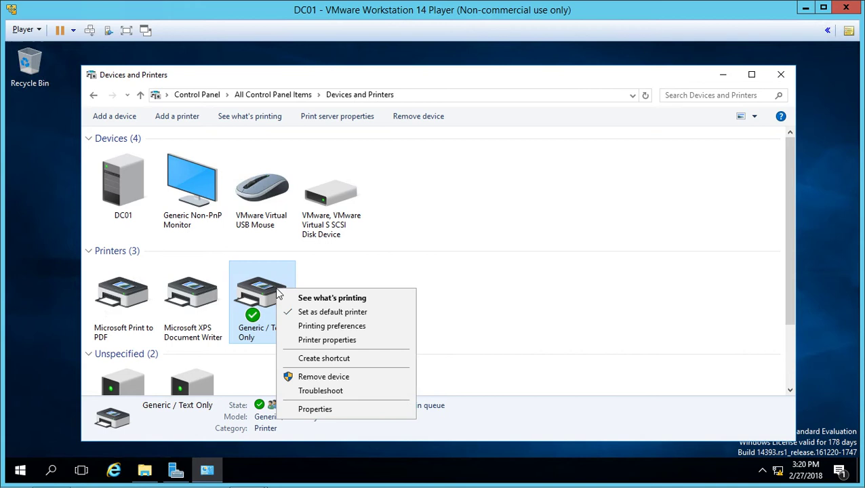
{"action": "left_click", "coordinate": [322, 336]}
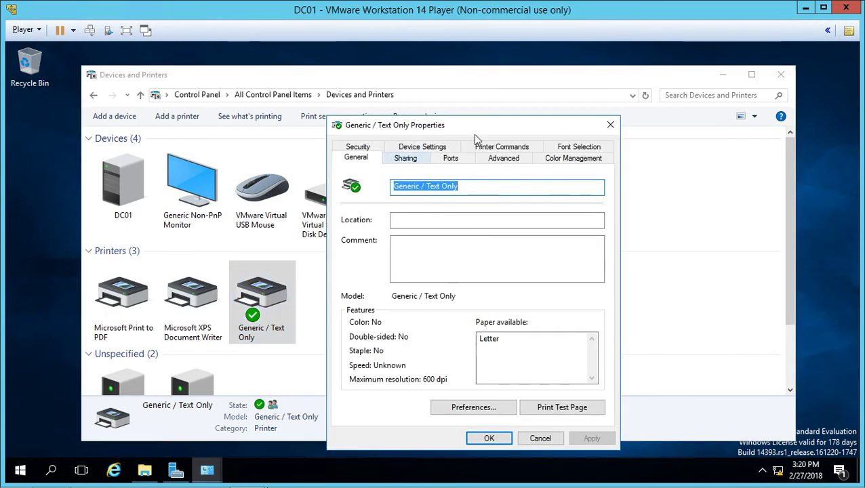
{"action": "left_click_drag", "start_coordinate": [497, 130], "coordinate": [464, 93]}
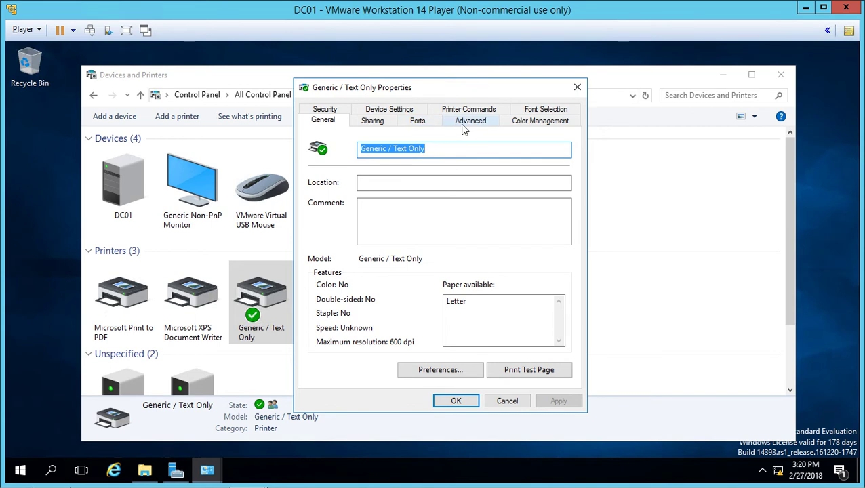
{"action": "left_click", "coordinate": [326, 110]}
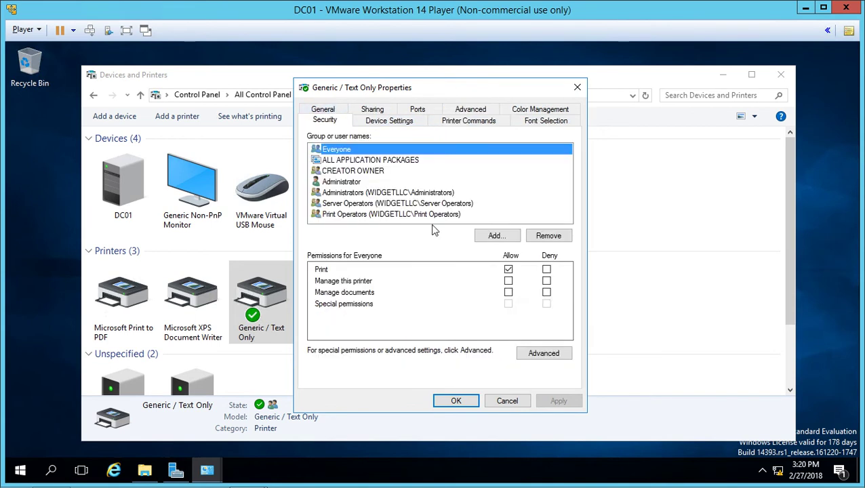
Inspect the Administrators and Everyone entries in Advanced Security Settings, then cancel without changes
{"action": "left_click", "coordinate": [536, 352]}
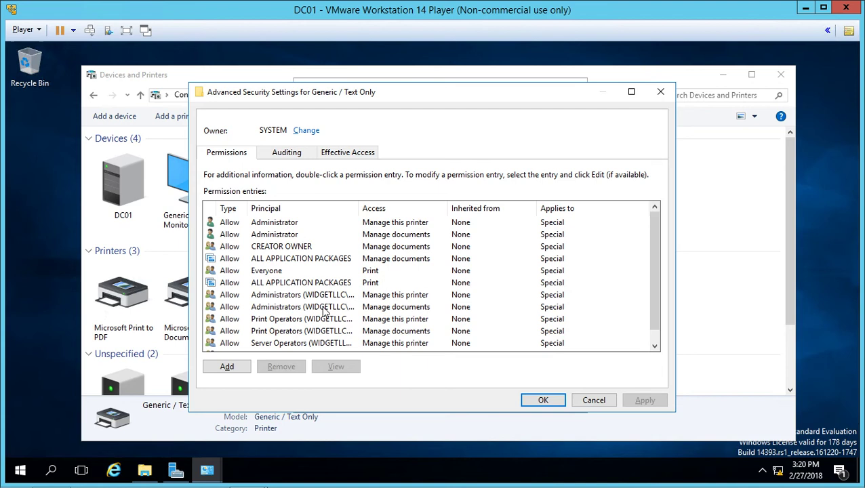
{"action": "left_click", "coordinate": [402, 298]}
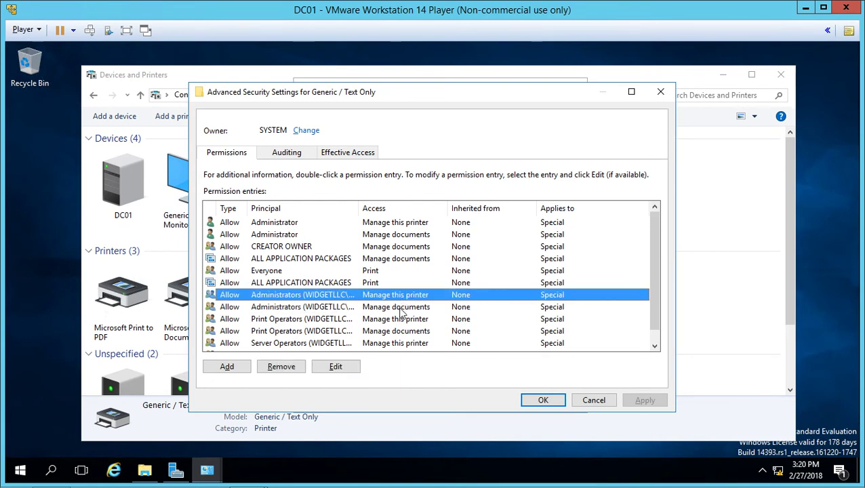
{"action": "left_click", "coordinate": [399, 309]}
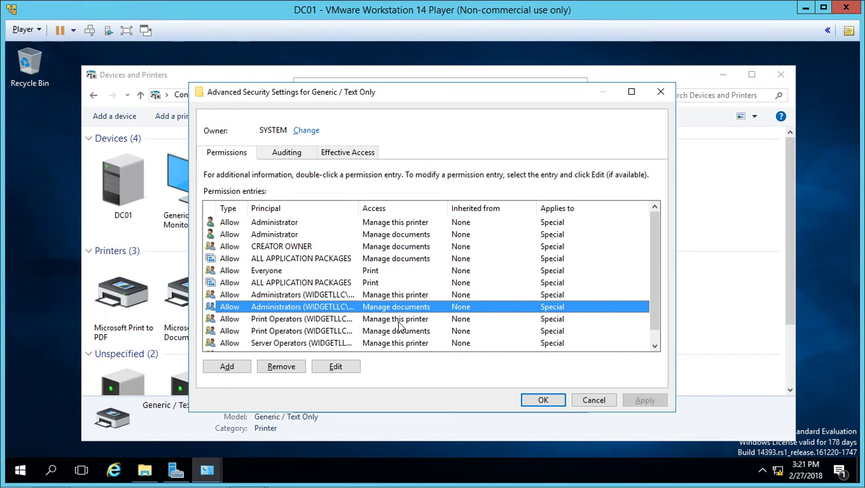
{"action": "left_click", "coordinate": [372, 272]}
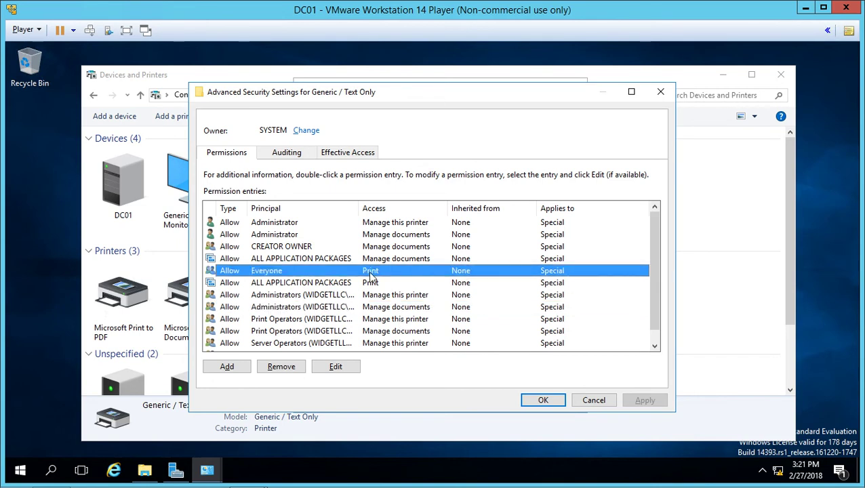
{"action": "left_click", "coordinate": [588, 403]}
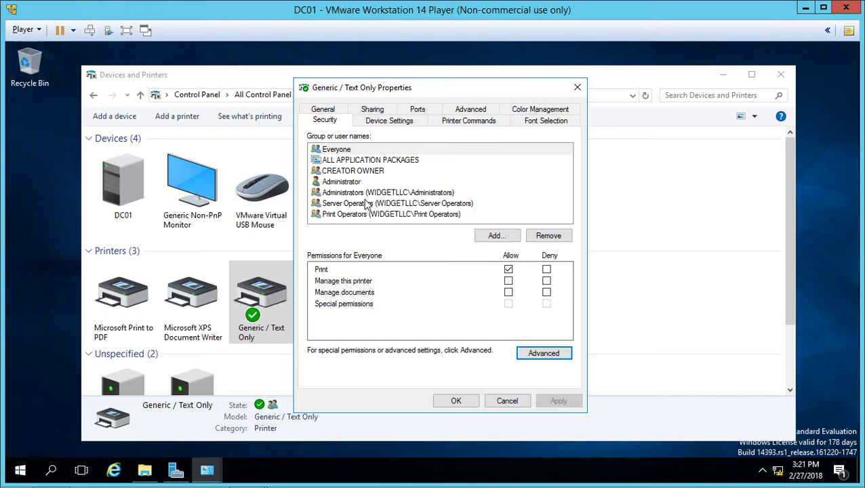
View permissions for Administrator, Administrators, Server Operators, Print Operators, and finally Everyone
{"action": "left_click", "coordinate": [354, 183]}
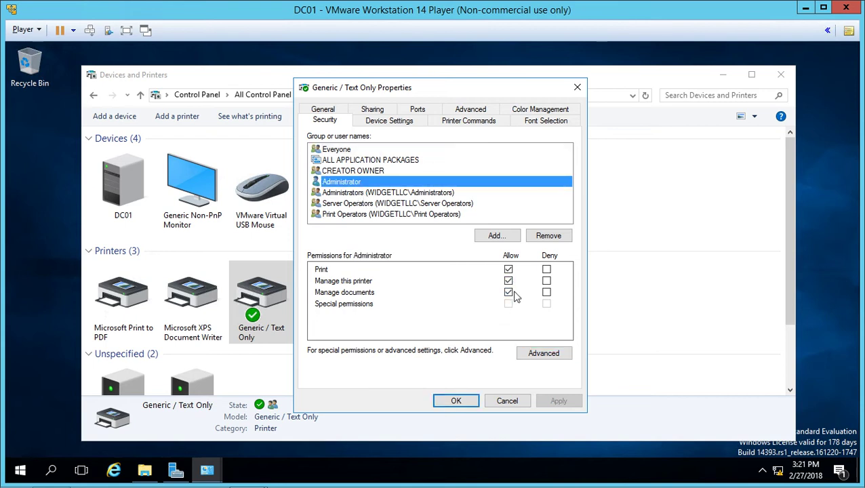
{"action": "left_click", "coordinate": [398, 195]}
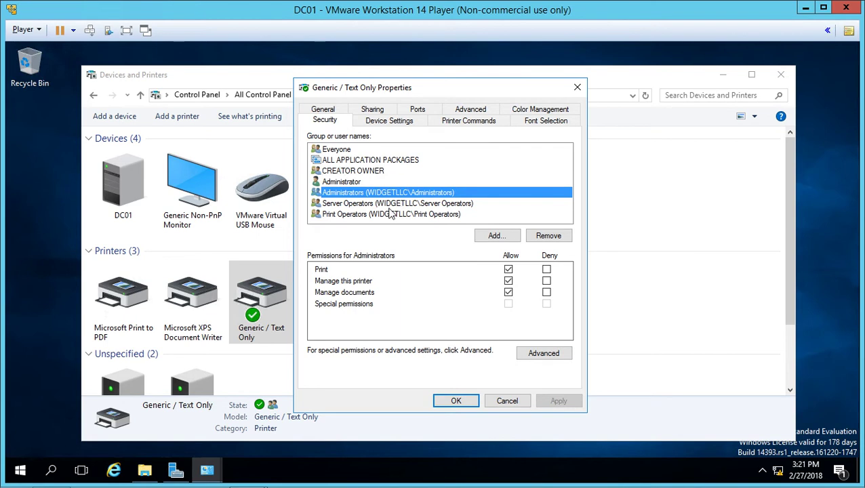
{"action": "left_click", "coordinate": [392, 204]}
{"action": "left_click", "coordinate": [391, 215]}
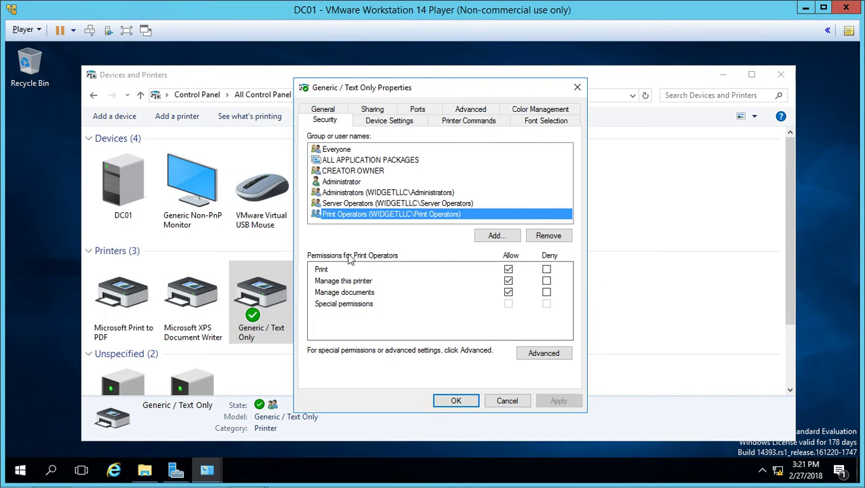
{"action": "left_click", "coordinate": [344, 152]}
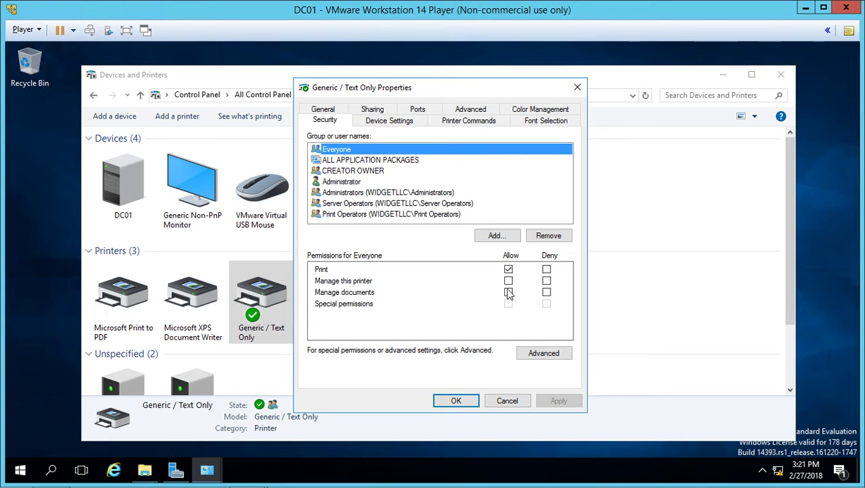
Clear Everyone's Allow Print and tick Deny Print instead
{"action": "left_click", "coordinate": [509, 270]}
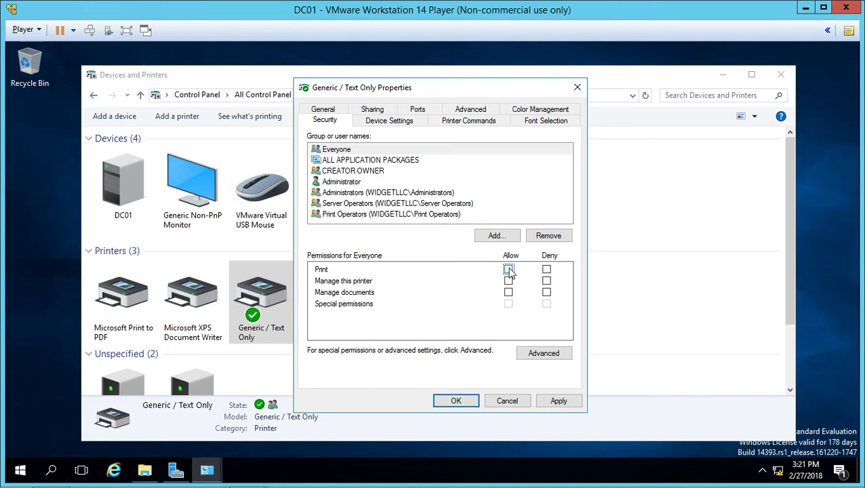
{"action": "left_click", "coordinate": [546, 270]}
Clear Everyone's Deny Print, then review the Administrators group's permissions
{"action": "left_click", "coordinate": [547, 270]}
{"action": "left_click", "coordinate": [406, 192]}
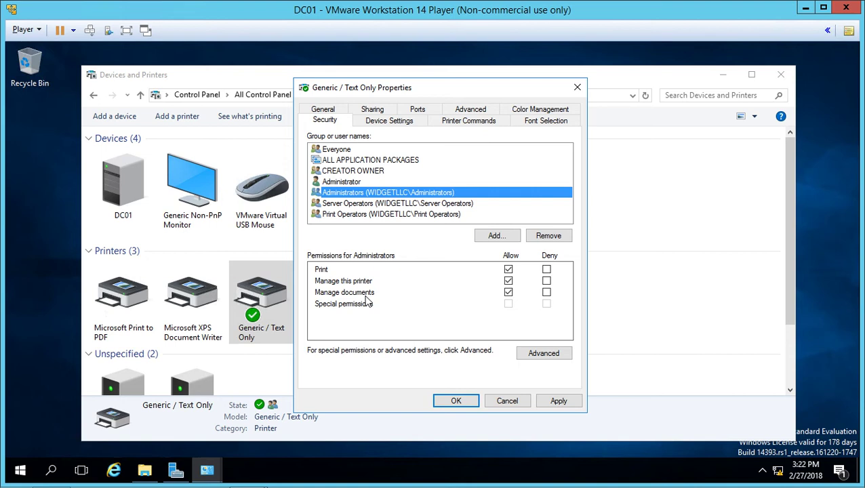
{"action": "left_click", "coordinate": [370, 282]}
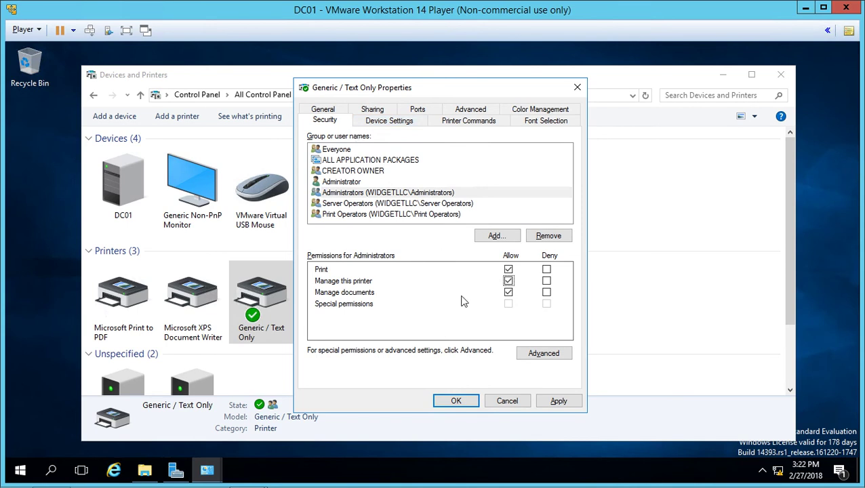
Add a new advanced permission entry with 'administrator' resolved as principal, allowed to Print
{"action": "left_click", "coordinate": [543, 355]}
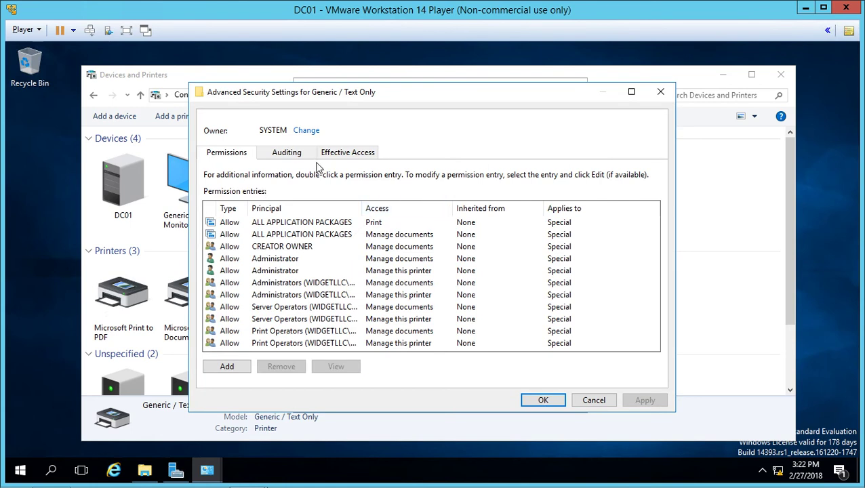
{"action": "left_click", "coordinate": [228, 366]}
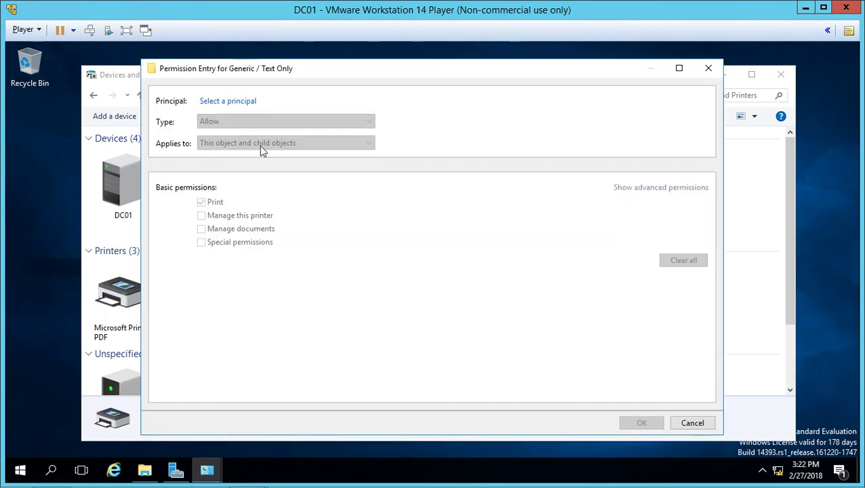
{"action": "left_click", "coordinate": [228, 102]}
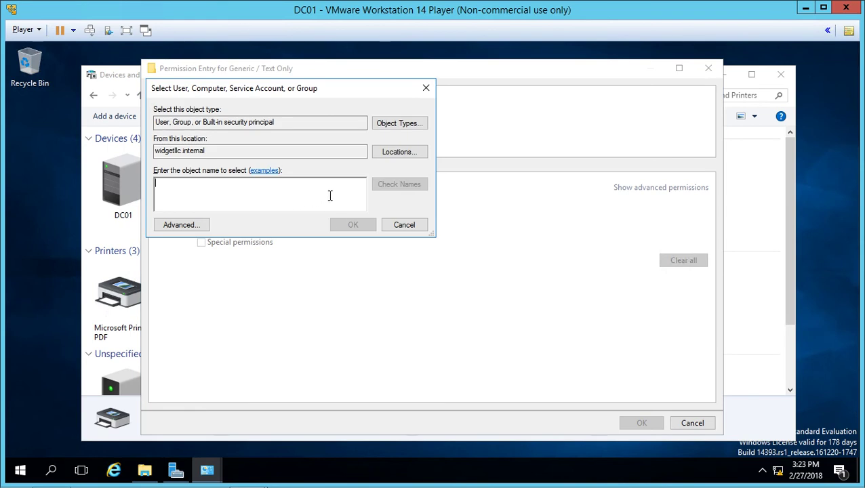
{"action": "type", "text": "administrator"}
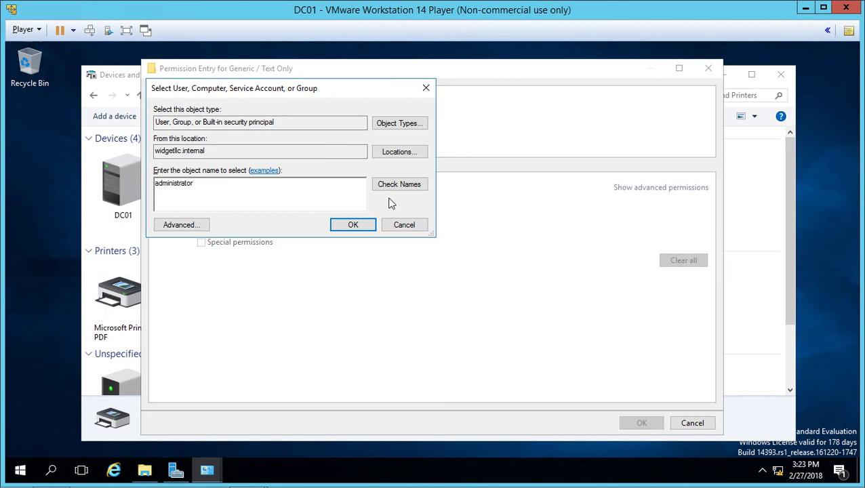
{"action": "left_click", "coordinate": [357, 223]}
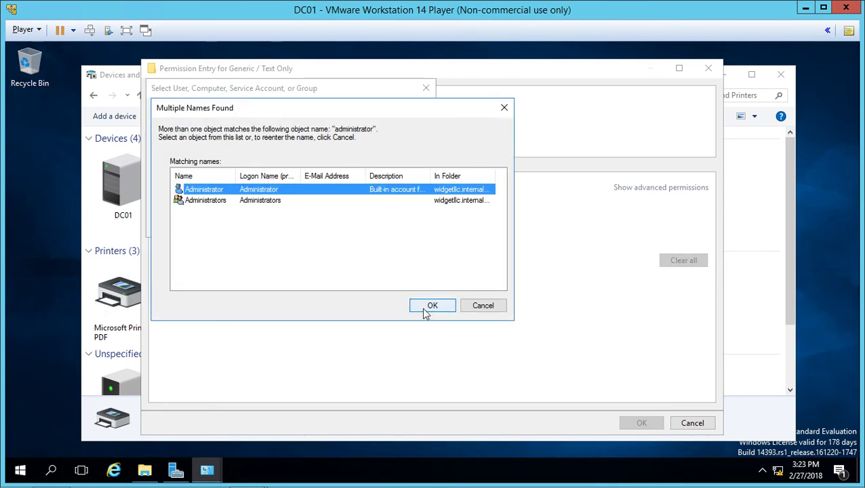
{"action": "left_click", "coordinate": [423, 309]}
{"action": "left_click", "coordinate": [352, 225]}
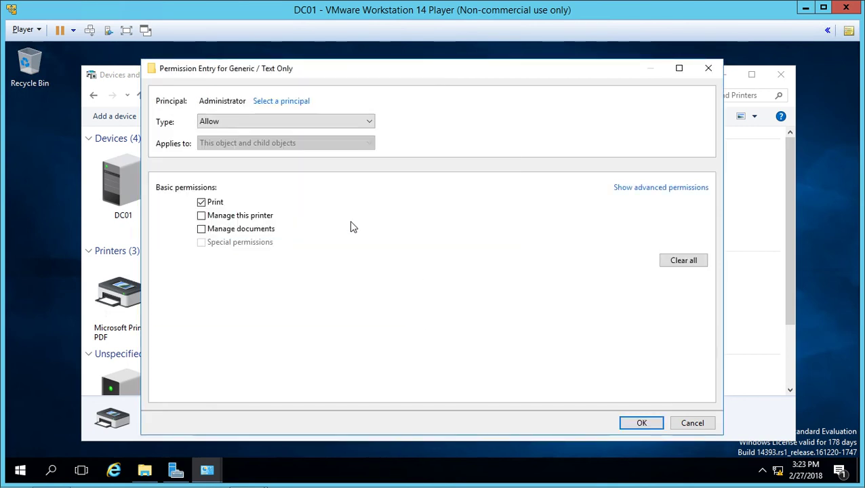
Allow Administrator Manage this printer and Manage documents, and show the detailed advanced permissions
{"action": "left_click", "coordinate": [201, 216]}
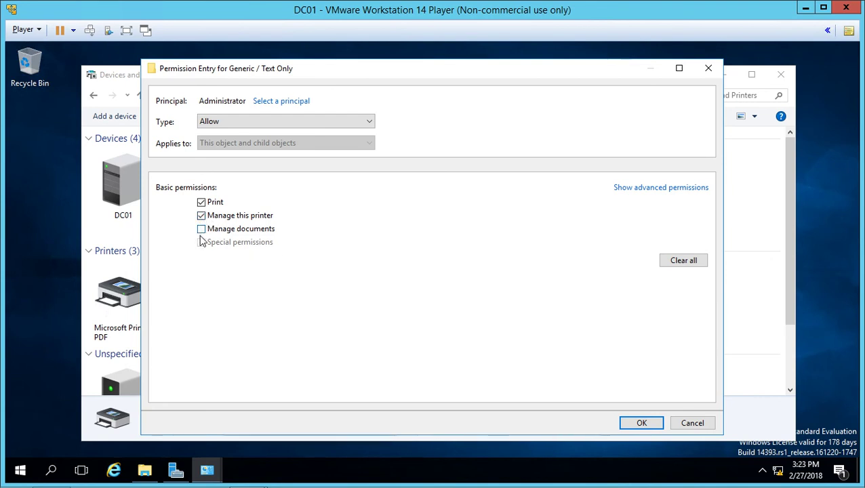
{"action": "left_click", "coordinate": [201, 230]}
{"action": "left_click", "coordinate": [643, 187]}
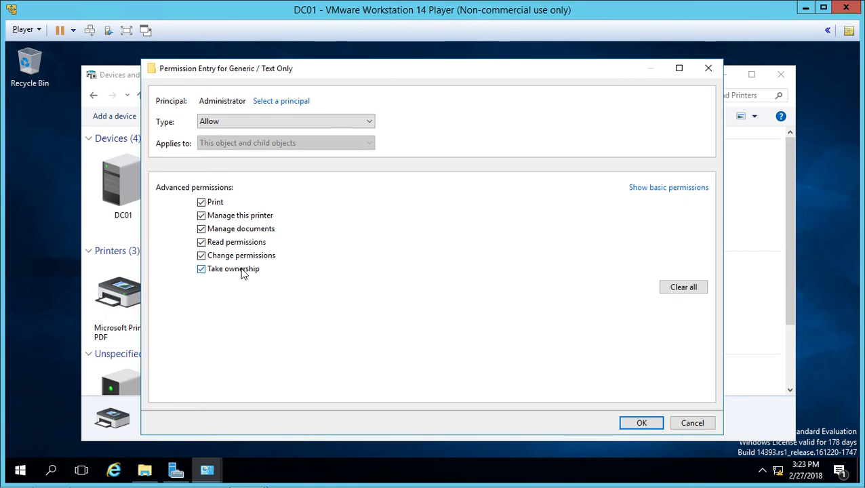
Toggle the Administrator entry's advanced permissions until only Change permissions and Take ownership remain checked
{"action": "left_click", "coordinate": [201, 217]}
{"action": "left_click", "coordinate": [201, 269]}
{"action": "left_click", "coordinate": [201, 228]}
{"action": "left_click", "coordinate": [202, 255]}
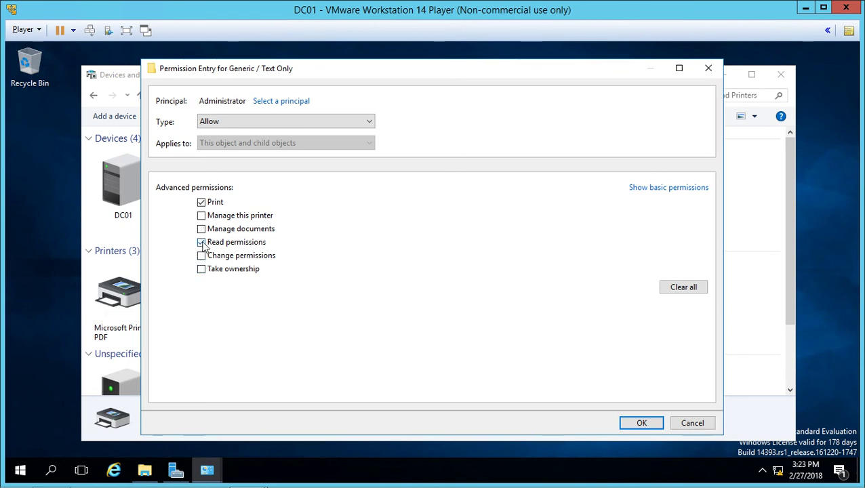
{"action": "left_click", "coordinate": [201, 243]}
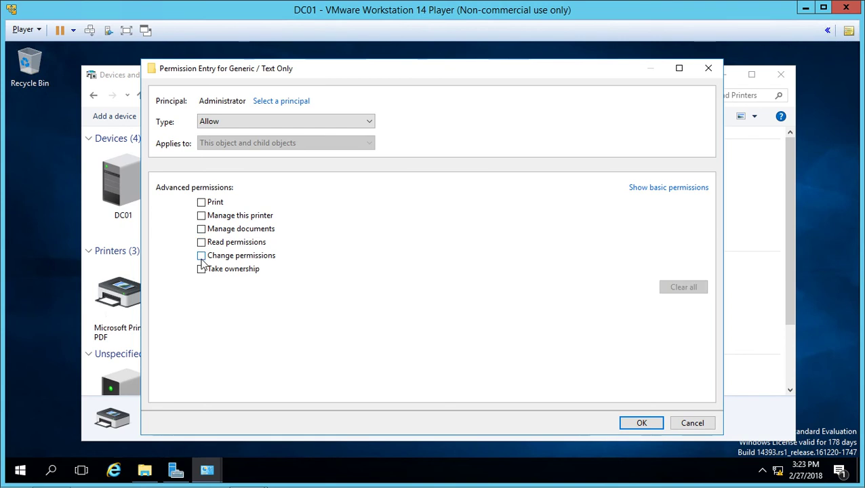
{"action": "left_click", "coordinate": [202, 202]}
{"action": "left_click", "coordinate": [202, 243]}
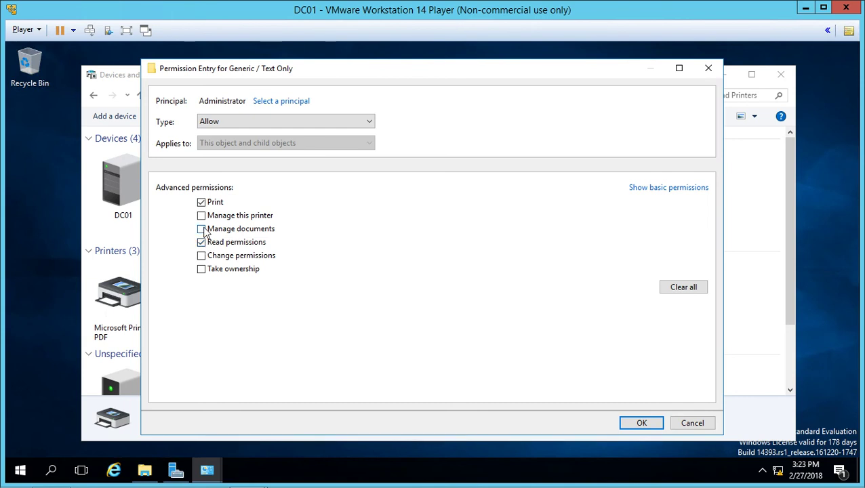
{"action": "left_click", "coordinate": [201, 229]}
{"action": "left_click", "coordinate": [201, 215]}
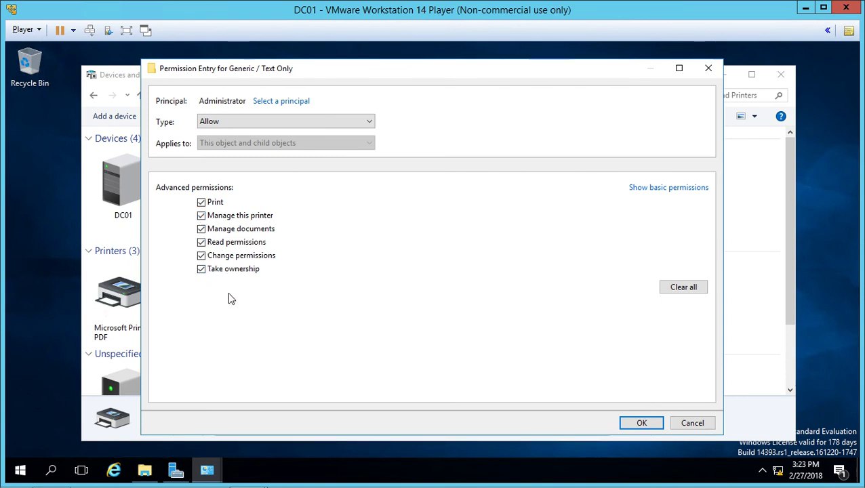
{"action": "key", "text": "alt"}
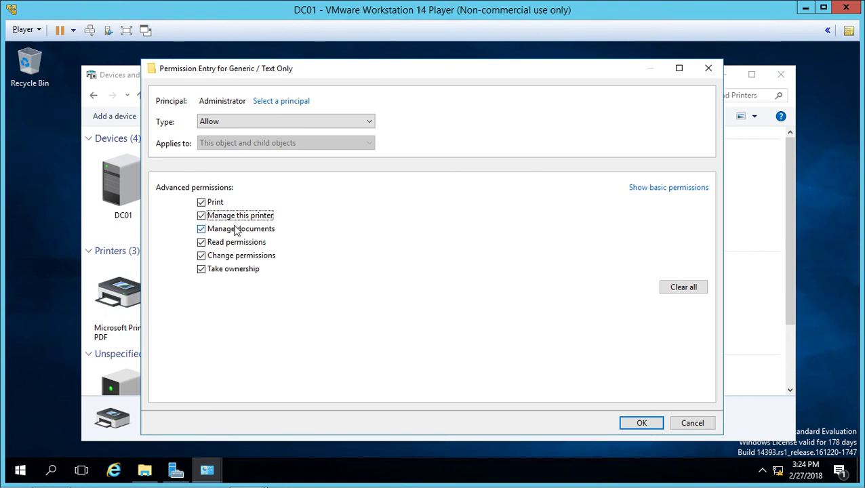
{"action": "left_click", "coordinate": [200, 245]}
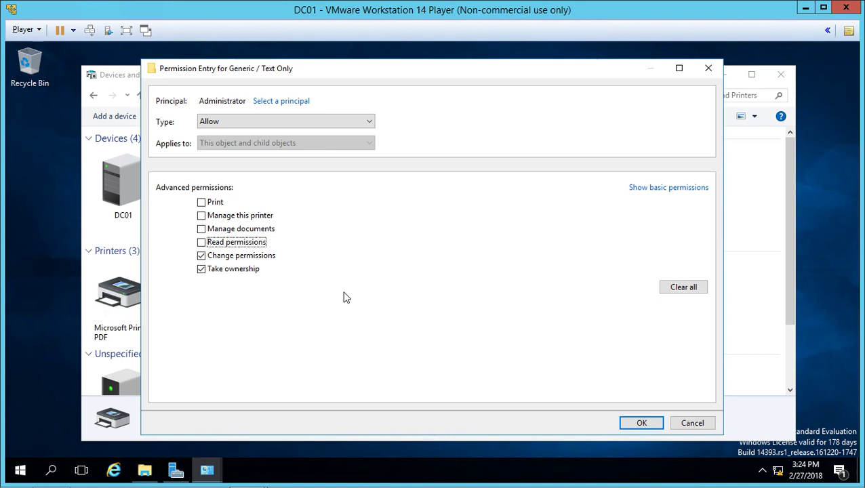
Cancel the advanced permission edits and remove Everyone from the printer's security list
{"action": "left_click", "coordinate": [697, 427]}
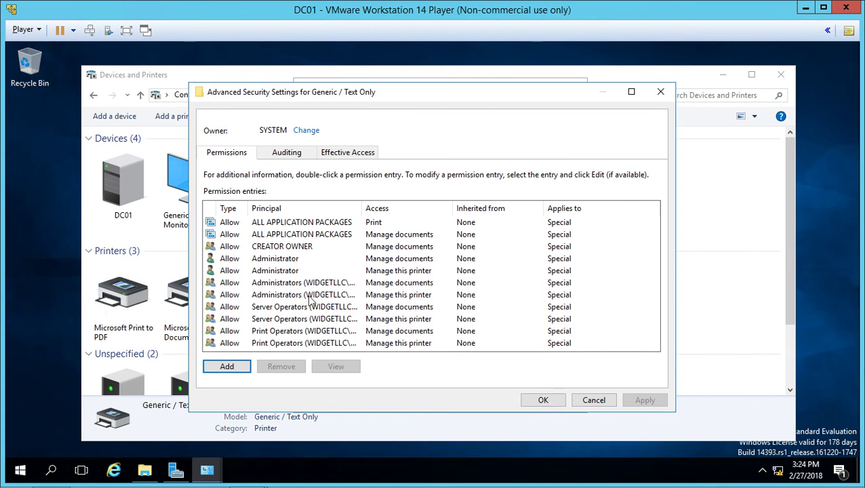
{"action": "left_click", "coordinate": [583, 403]}
{"action": "left_click", "coordinate": [357, 149]}
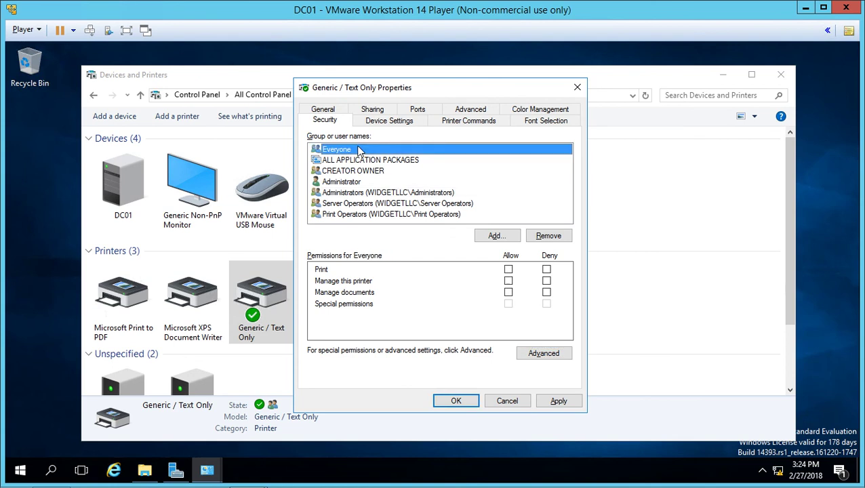
{"action": "left_click", "coordinate": [539, 236]}
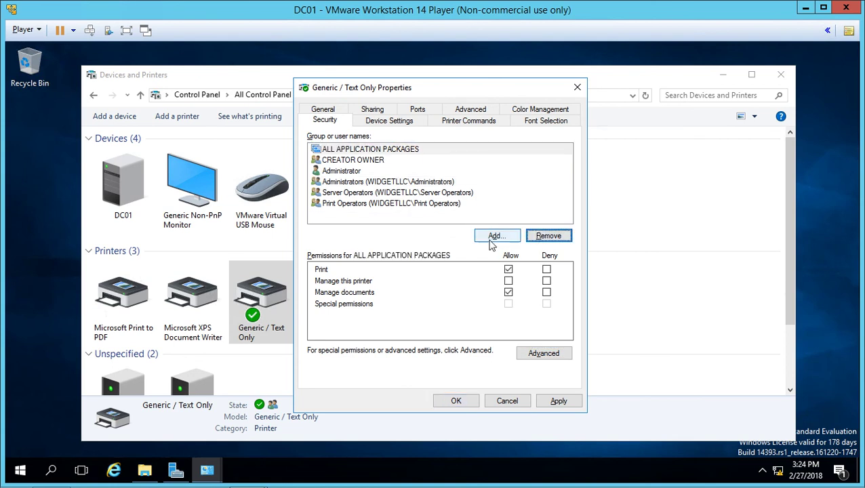
Add the 'test' account to the printer's security list, allowed to Print
{"action": "left_click", "coordinate": [491, 237]}
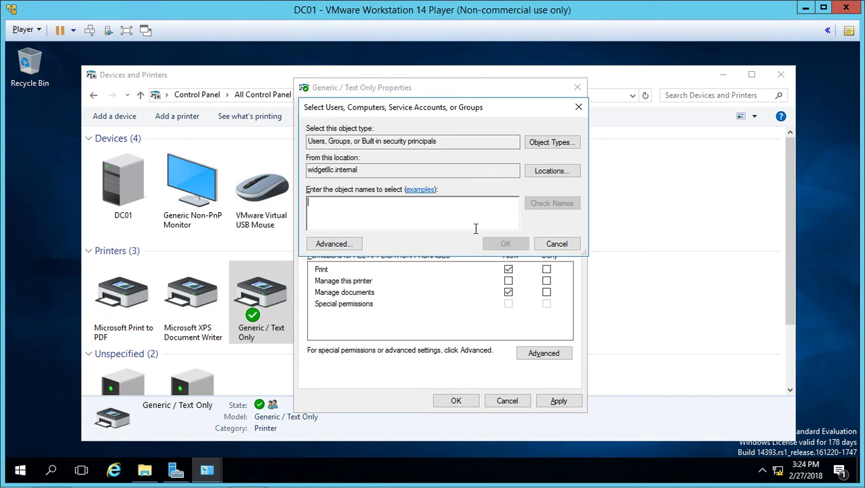
{"action": "type", "text": "test"}
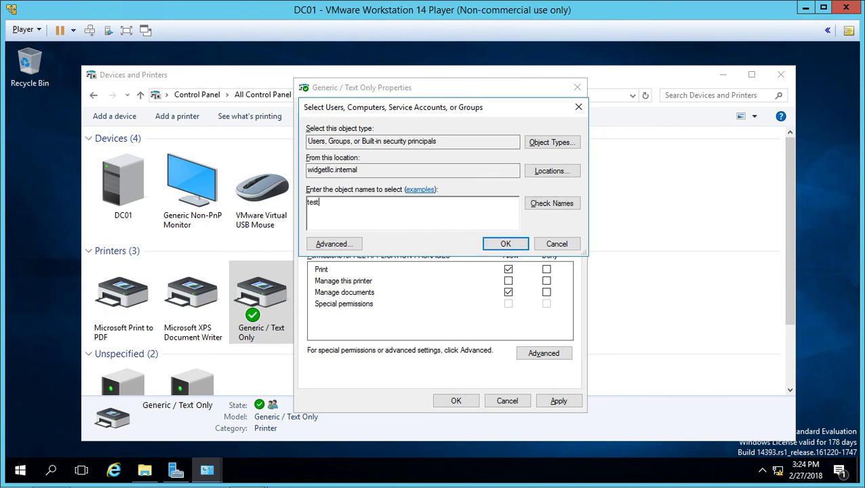
{"action": "left_click", "coordinate": [535, 210]}
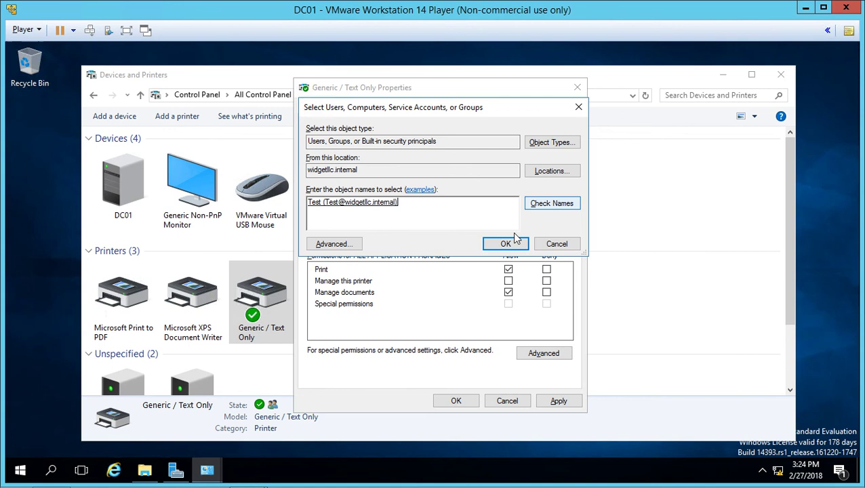
{"action": "left_click", "coordinate": [504, 245]}
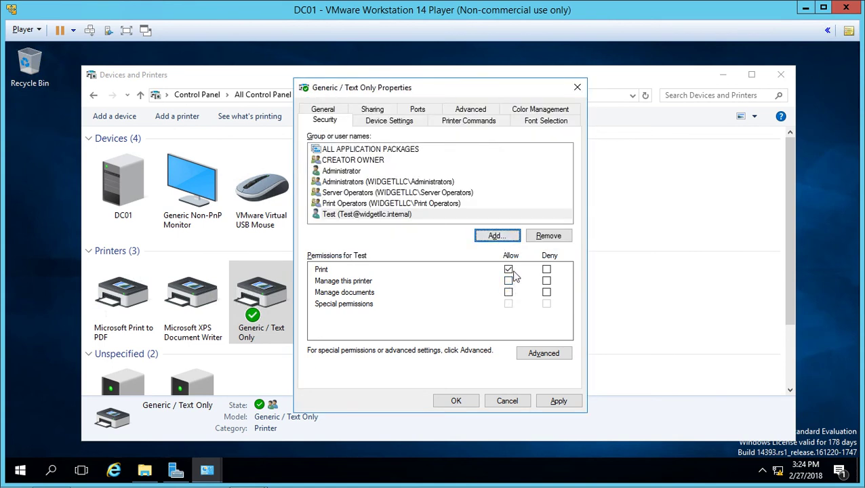
{"action": "left_click", "coordinate": [495, 236]}
Look up accounts matching 'r' and add the full administrator account to the security list
{"action": "type", "text": "r"}
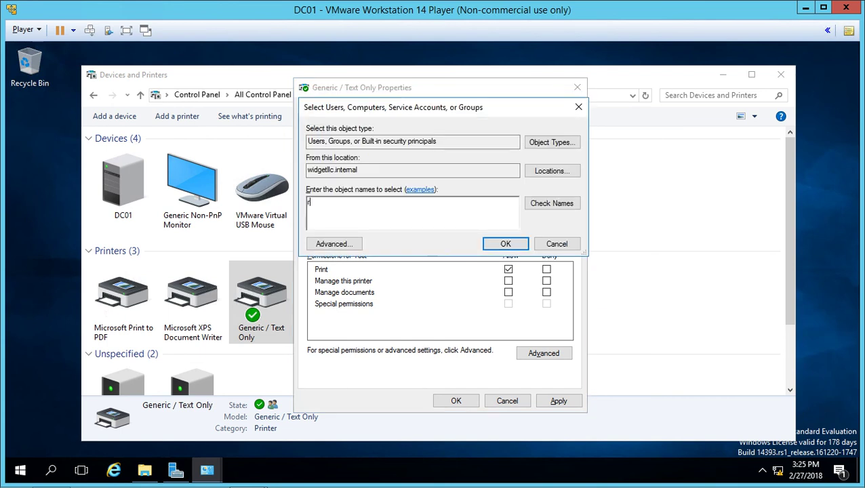
{"action": "left_click", "coordinate": [534, 201]}
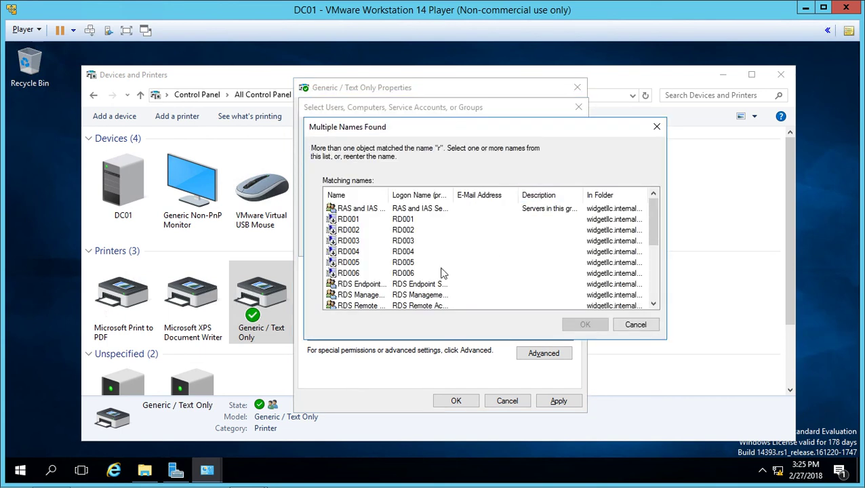
{"action": "scroll", "coordinate": [427, 273], "scroll_direction": "down", "scroll_amount": 1}
{"action": "scroll", "coordinate": [427, 273], "scroll_direction": "down", "scroll_amount": 3}
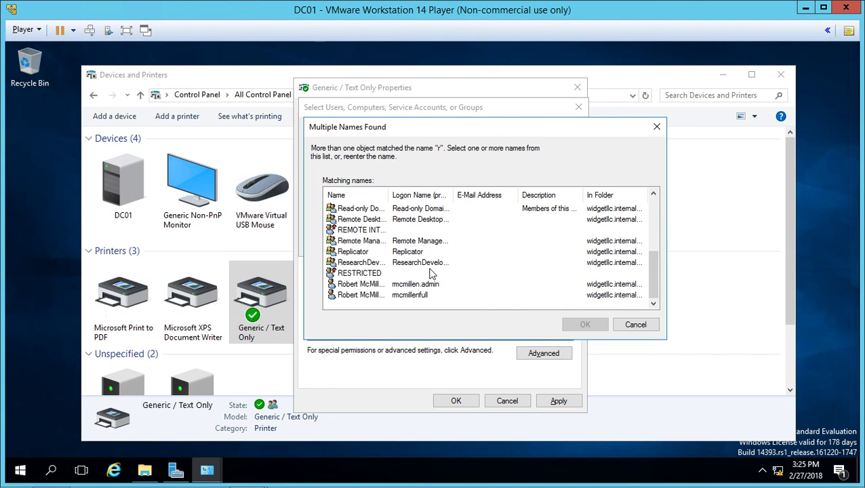
{"action": "double_click", "coordinate": [360, 296]}
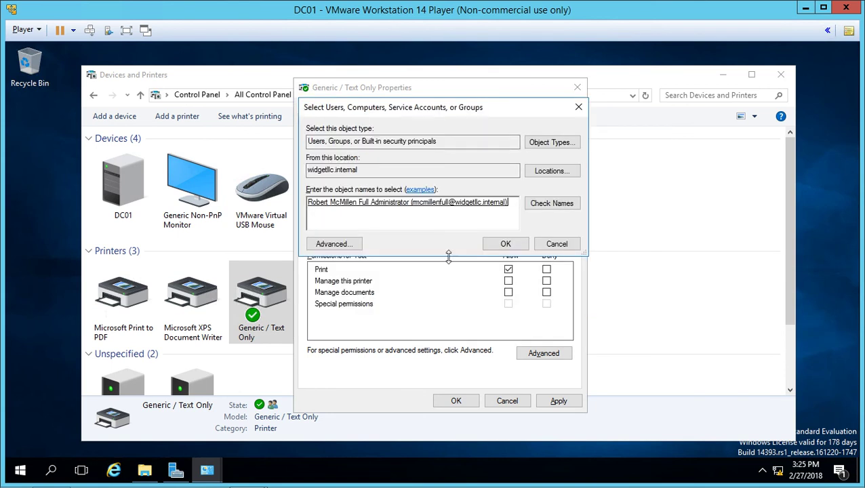
{"action": "left_click", "coordinate": [503, 245]}
Allow the full administrator Manage documents and Manage this printer, then apply and close properties
{"action": "left_click", "coordinate": [509, 293]}
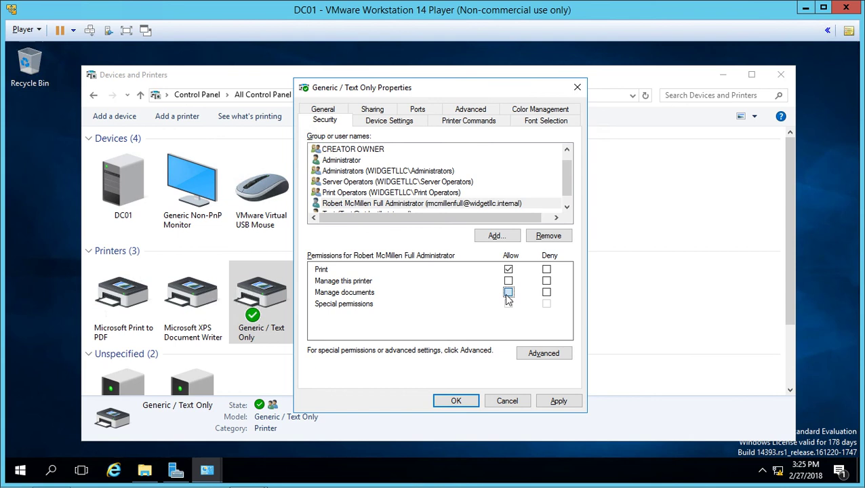
{"action": "left_click", "coordinate": [508, 281]}
{"action": "mouse_move", "coordinate": [565, 176]}
{"action": "left_mouse_down"}
{"action": "mouse_move", "coordinate": [571, 165]}
{"action": "mouse_move", "coordinate": [574, 187]}
{"action": "left_mouse_up"}
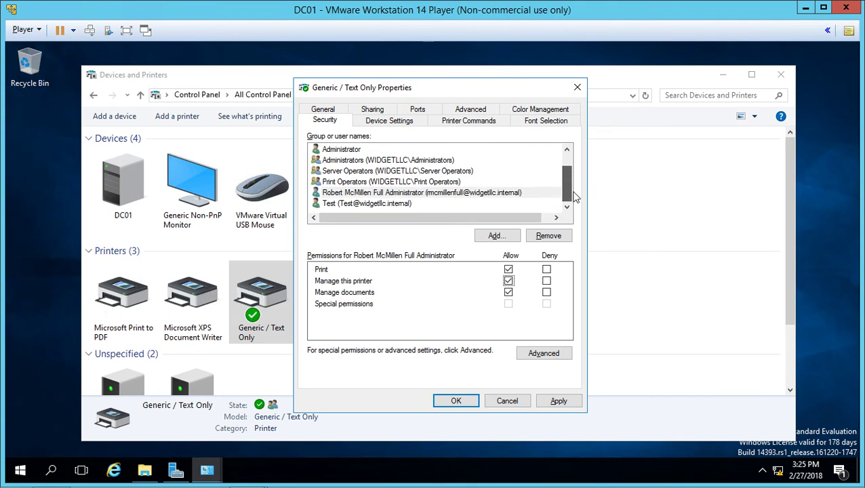
{"action": "left_click", "coordinate": [393, 196]}
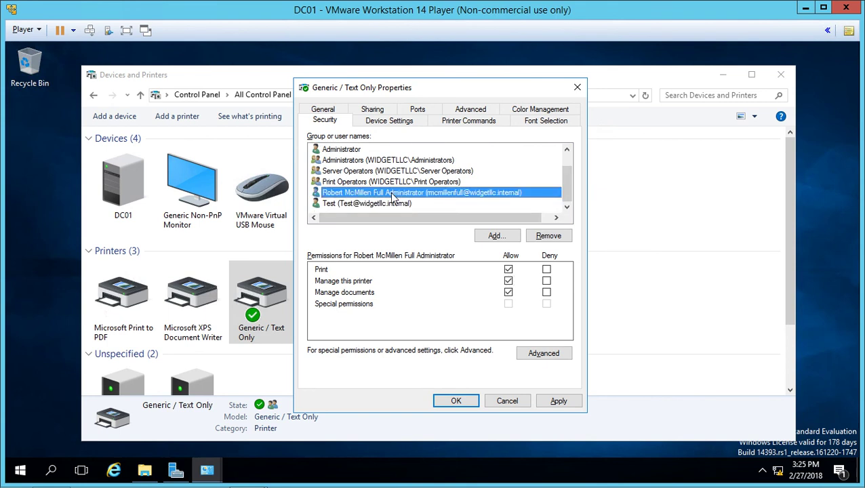
{"action": "left_click", "coordinate": [392, 204]}
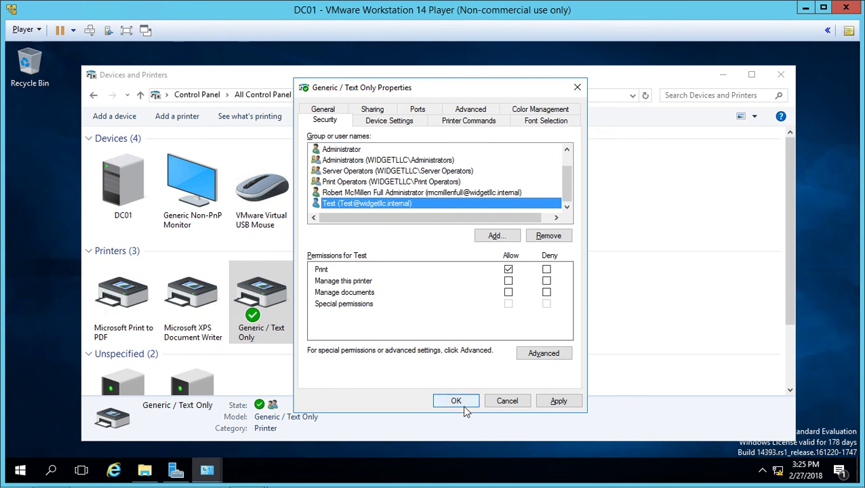
{"action": "left_click", "coordinate": [558, 402]}
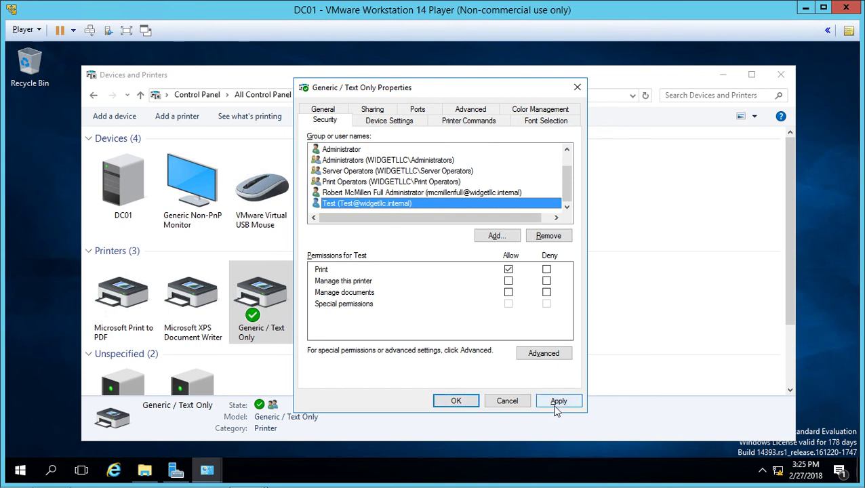
{"action": "left_click", "coordinate": [456, 401]}
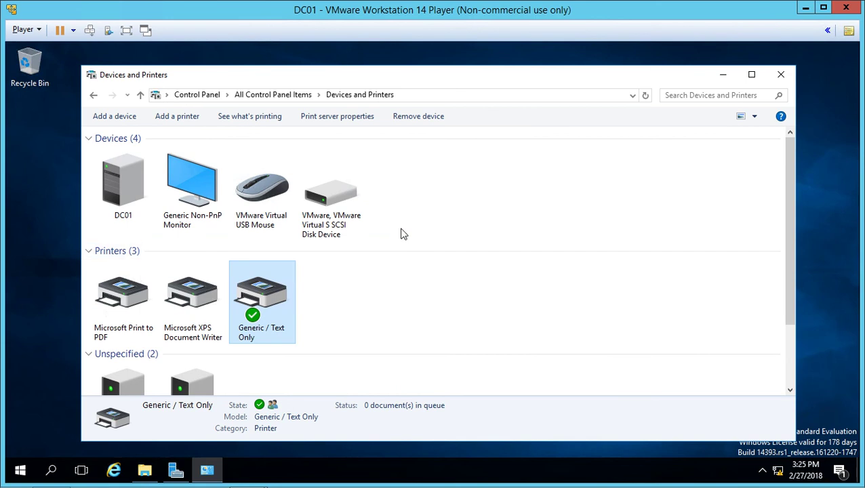